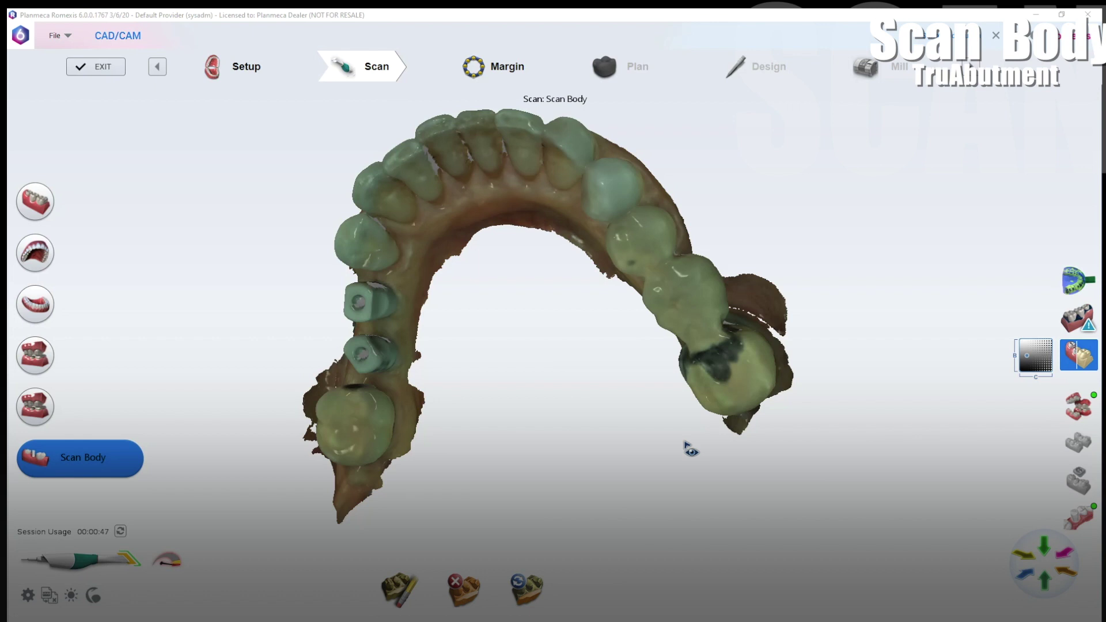
# - Rotate the upper arch colour scan to see the two implant scan bodies side-on
pyautogui.moveTo(583, 448)
pyautogui.mouseDown()
pyautogui.moveTo(645, 440)
pyautogui.moveTo(780, 494)
pyautogui.moveTo(748, 337)
pyautogui.moveTo(583, 280)
pyautogui.moveTo(519, 304)
pyautogui.moveTo(351, 425)
pyautogui.moveTo(323, 540)
pyautogui.moveTo(403, 582)
pyautogui.mouseUp()
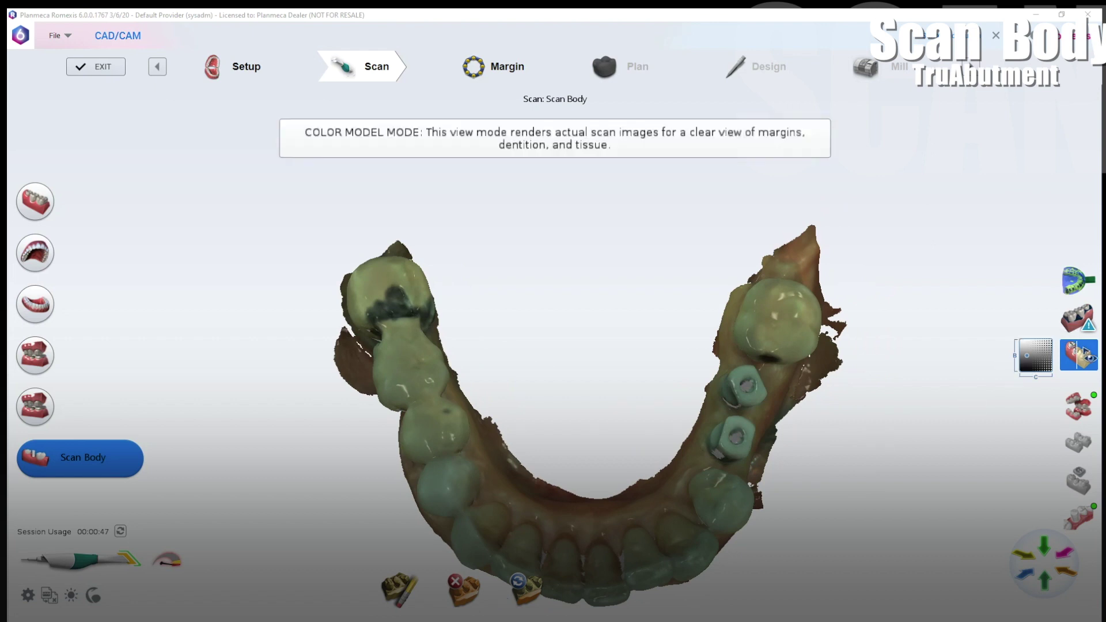
# - Turn off the colour display and tilt the arch to inspect the scan bodies sideways
pyautogui.click(1082, 353)
pyautogui.moveTo(887, 416); pyautogui.dragTo(837, 443)
pyautogui.moveTo(749, 438); pyautogui.dragTo(720, 455)
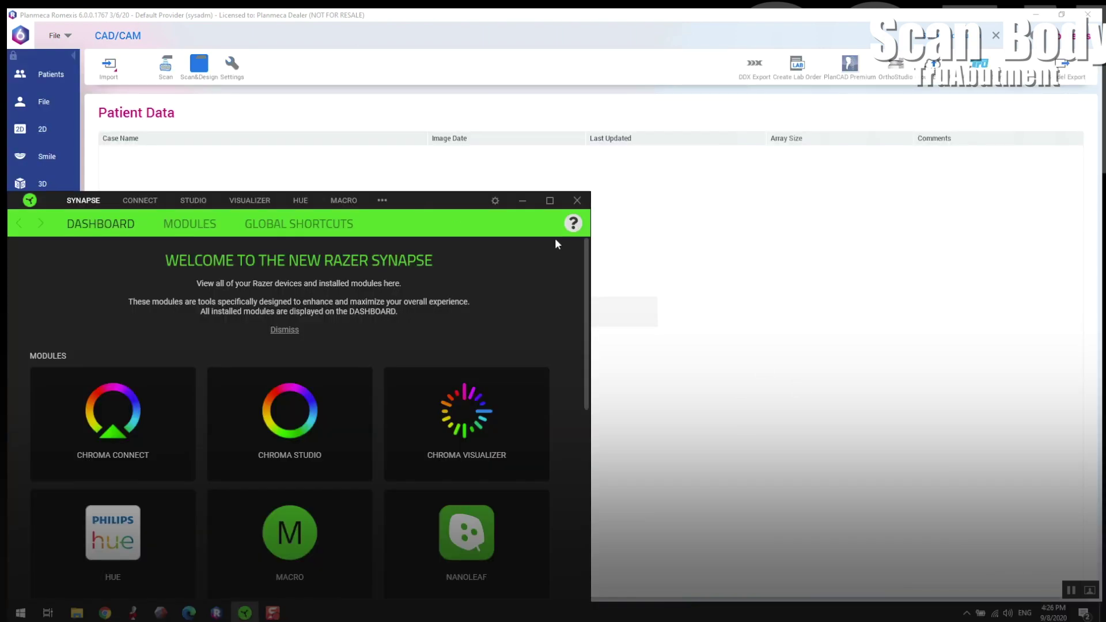
# - Close the Razer Synapse window
pyautogui.click(578, 200)
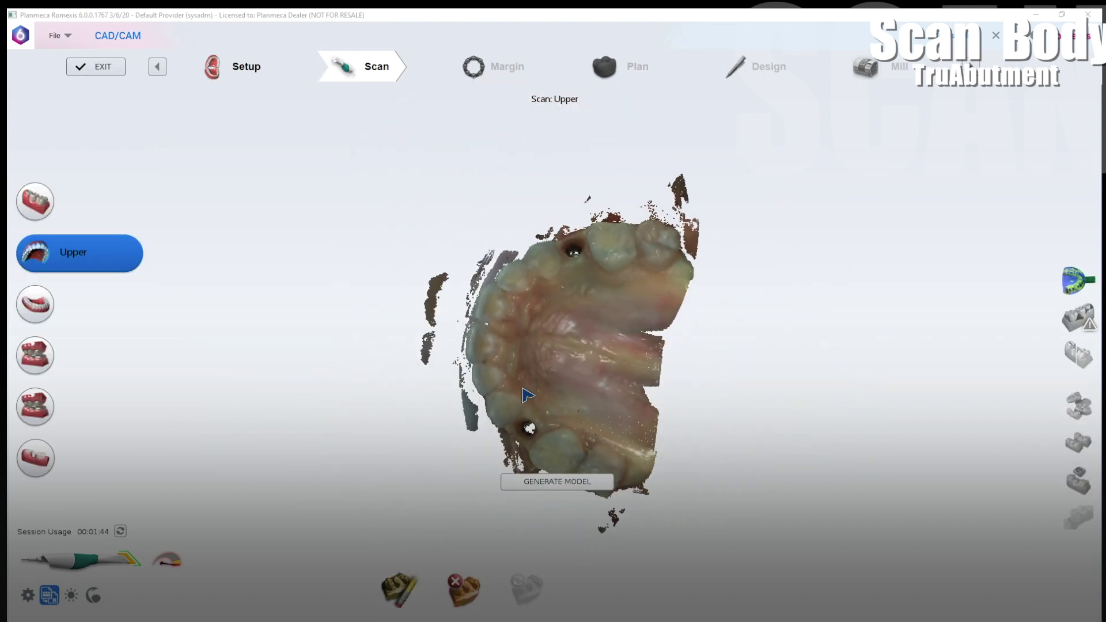
# - Generate the upper arch model, rotating and zooming it while it builds
pyautogui.click(555, 484)
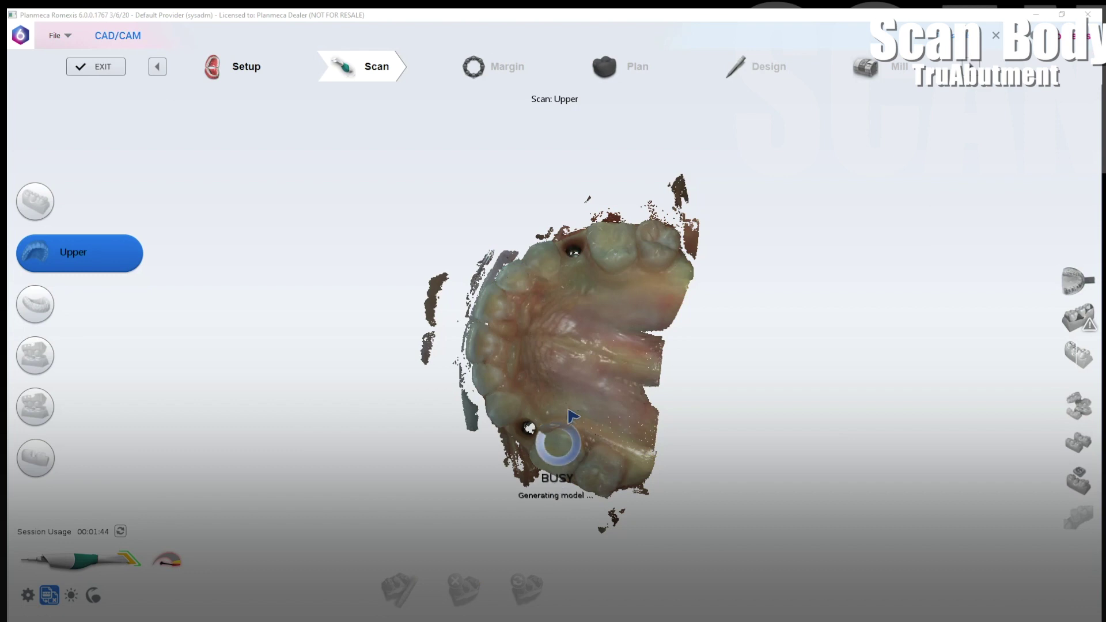
pyautogui.moveTo(571, 409); pyautogui.dragTo(594, 403)
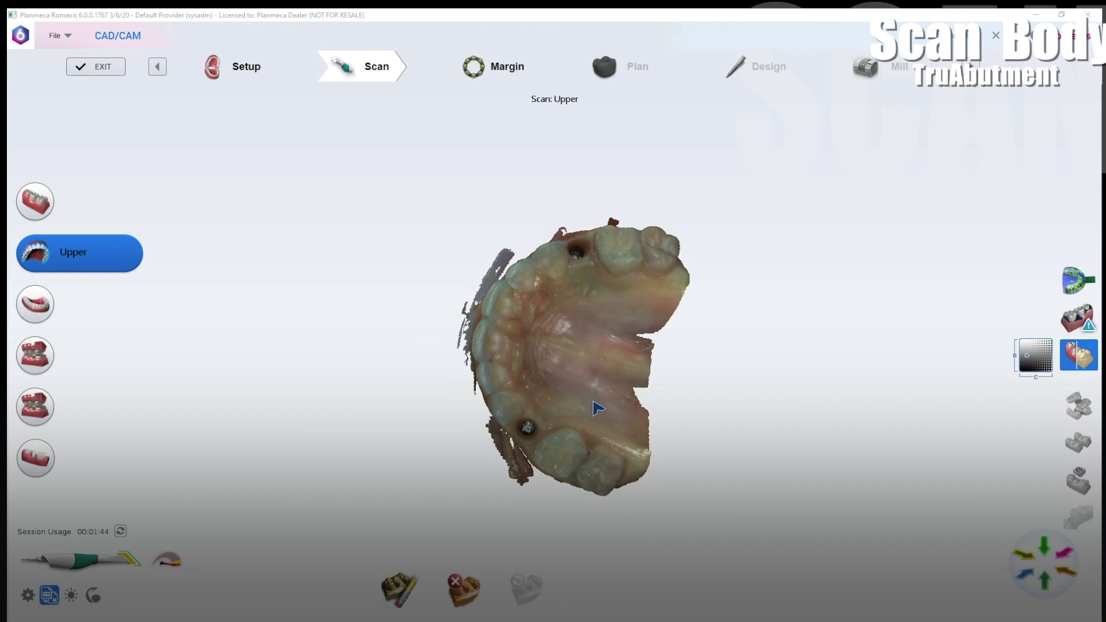
pyautogui.scroll(3, 626, 348)
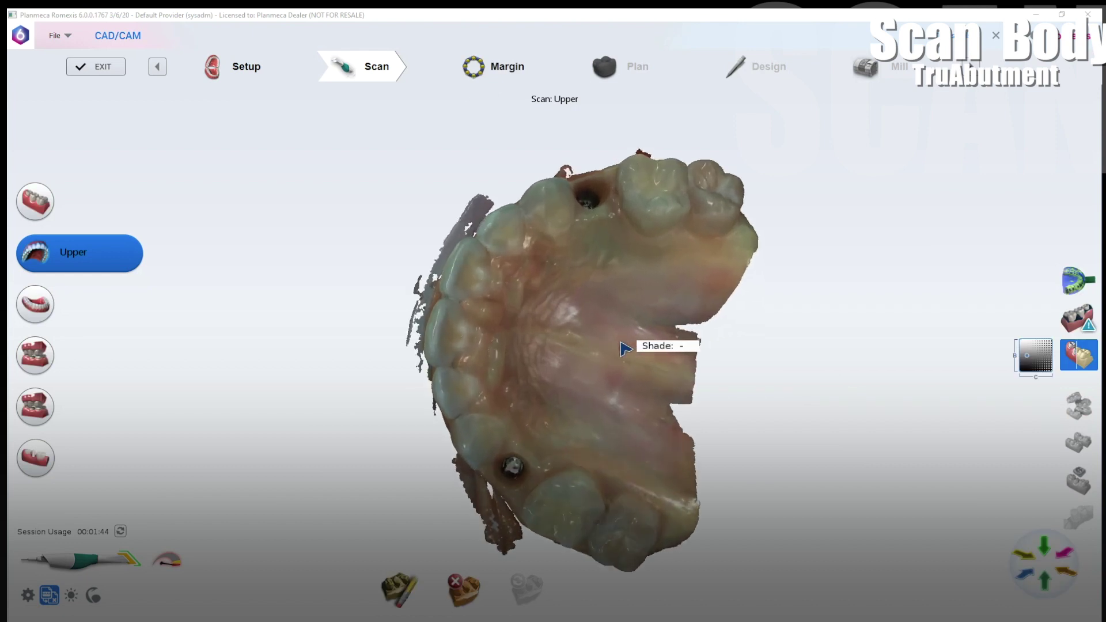
pyautogui.moveTo(625, 349); pyautogui.dragTo(704, 436)
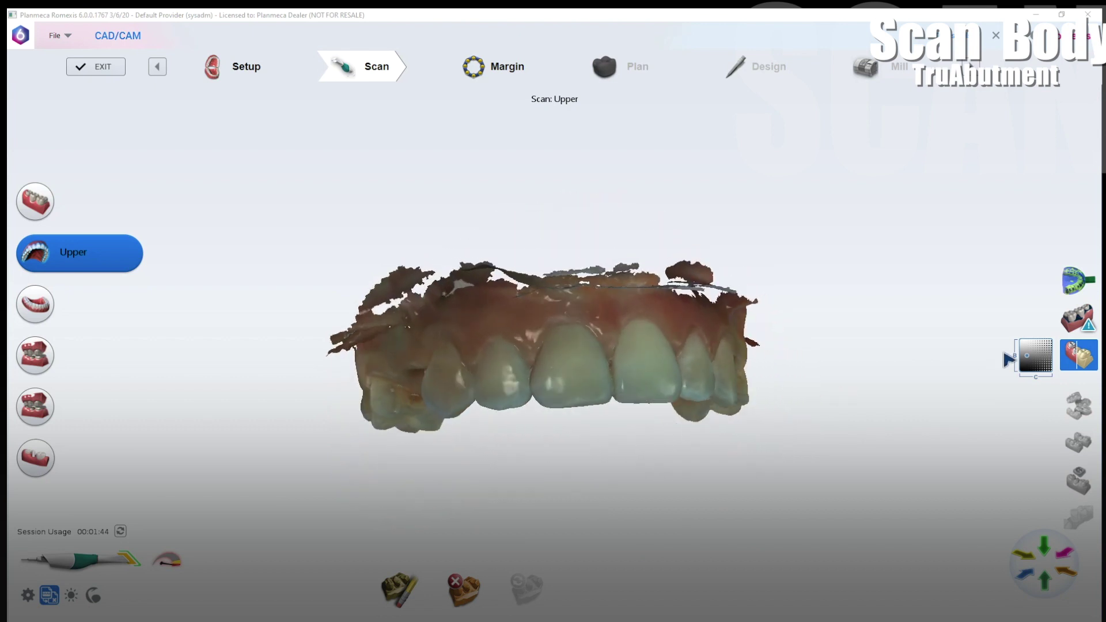
pyautogui.click(1081, 355)
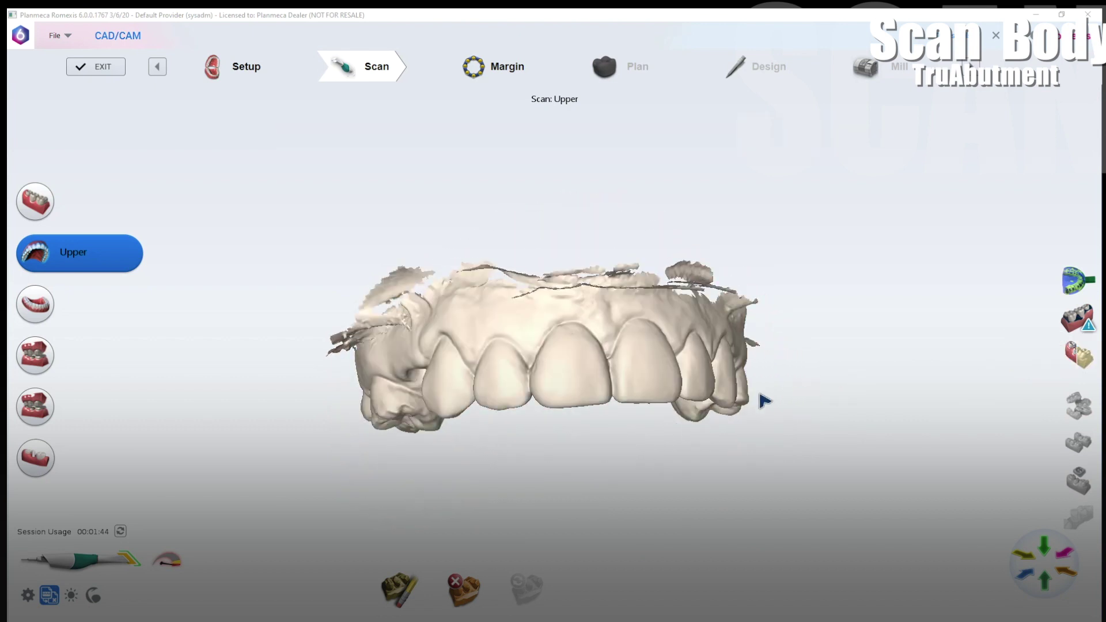
pyautogui.moveTo(765, 400); pyautogui.dragTo(943, 302)
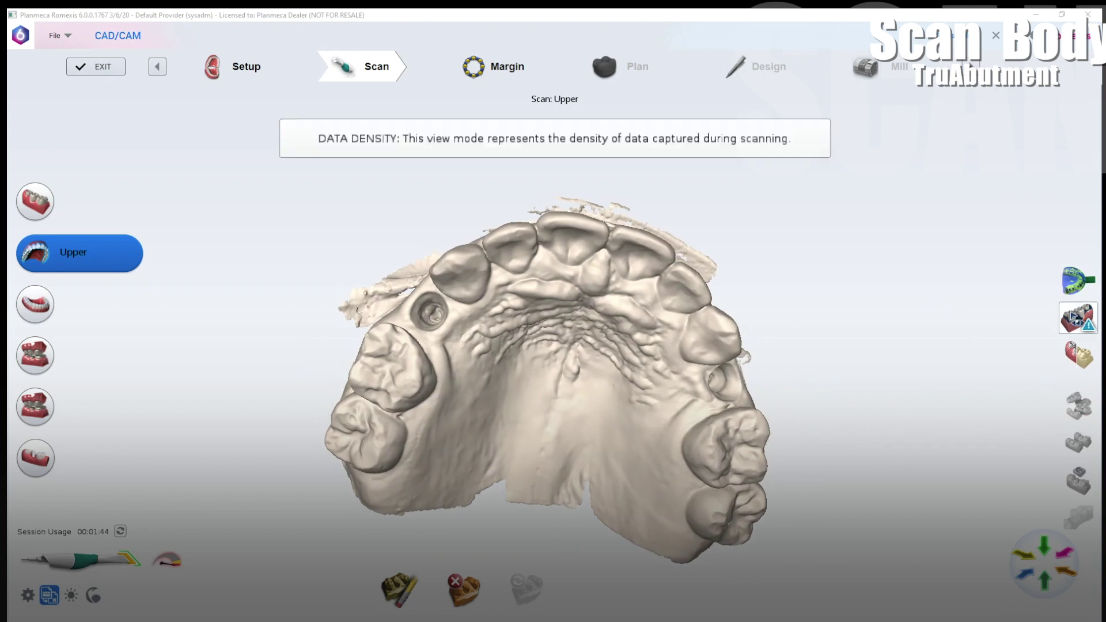
pyautogui.click(1092, 355)
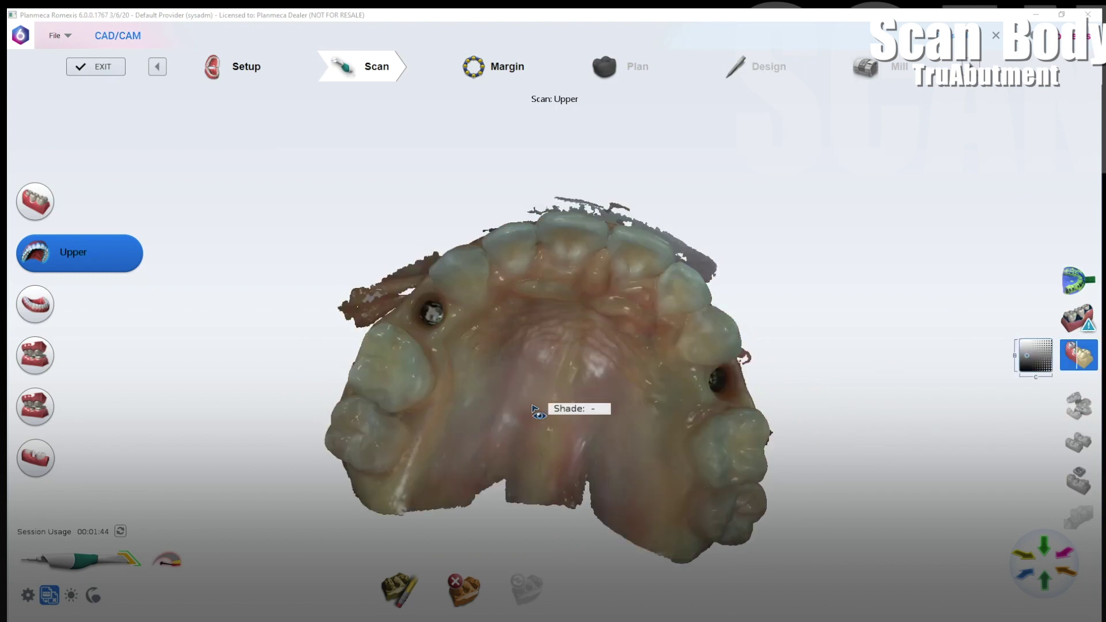
pyautogui.click(35, 314)
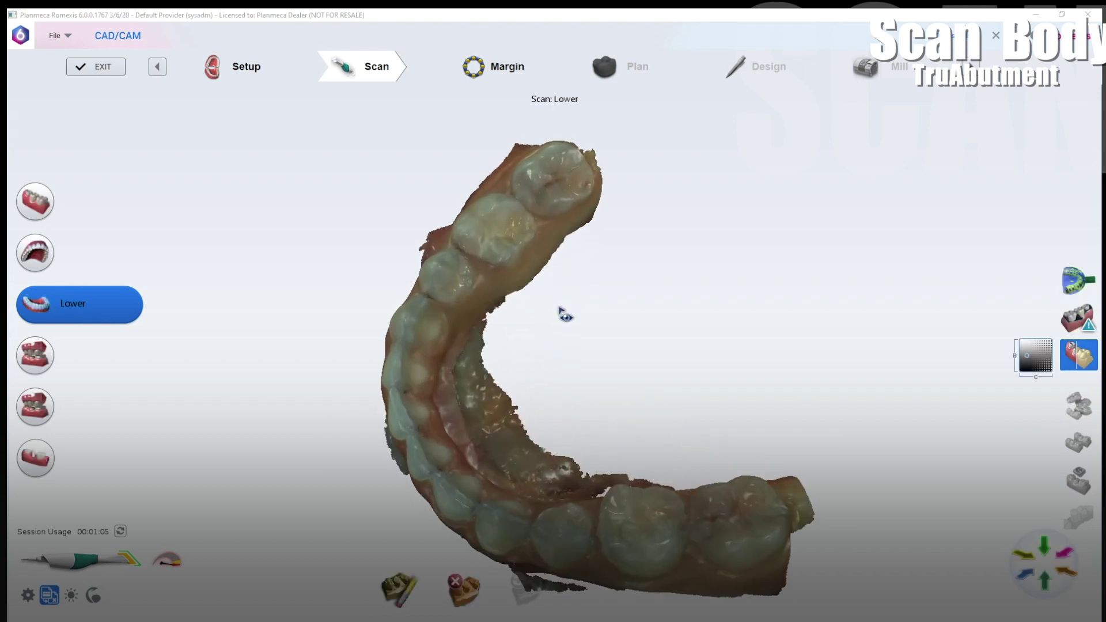
# - Check the lower arch from a tilted side view, then start the Buccal 1 bite scan
pyautogui.moveTo(563, 314); pyautogui.dragTo(636, 411)
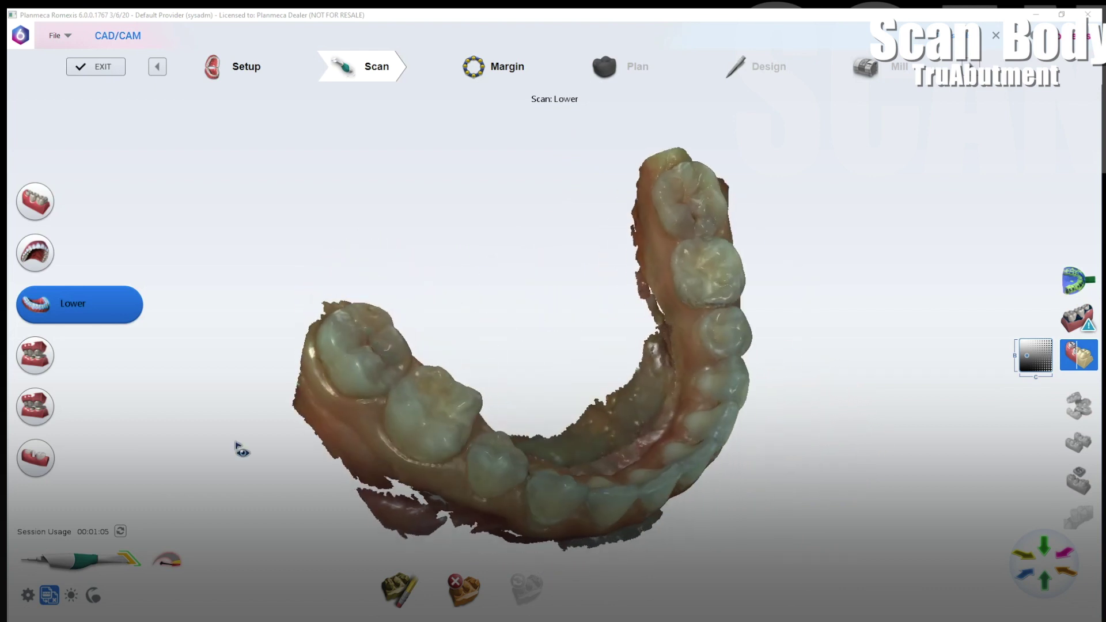
pyautogui.click(36, 372)
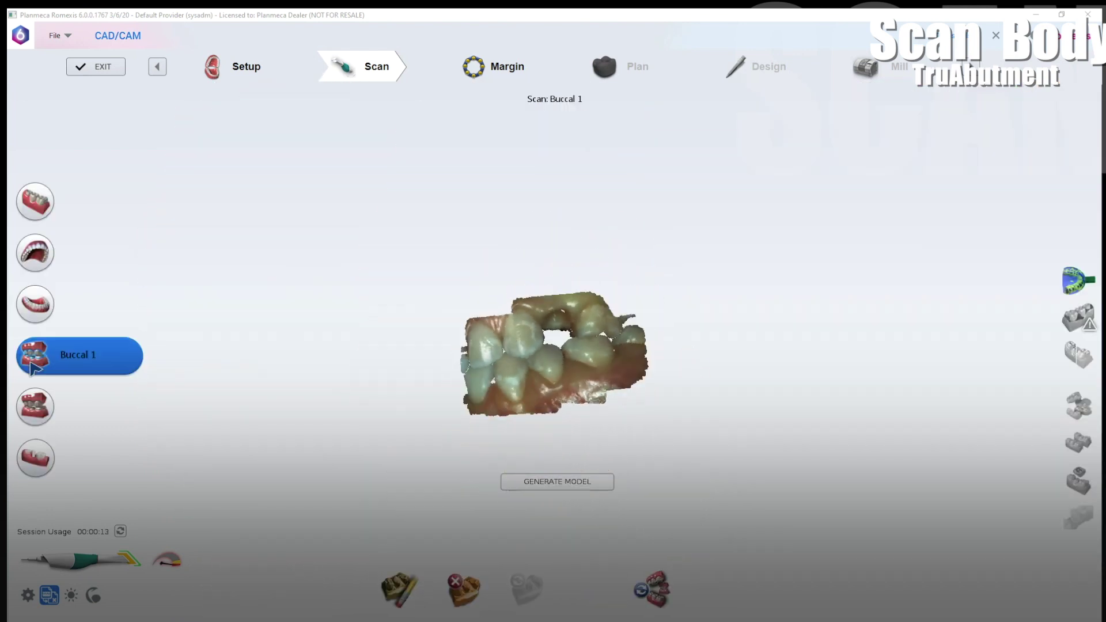
# - Capture the Buccal 2 bite scan and generate its model
pyautogui.click(35, 415)
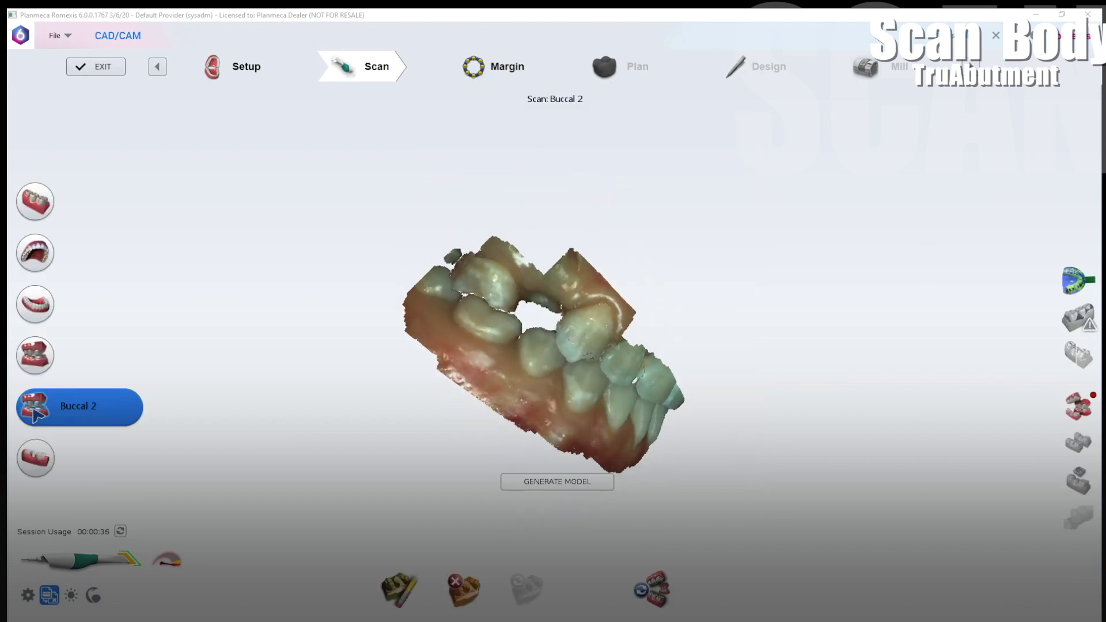
pyautogui.click(544, 487)
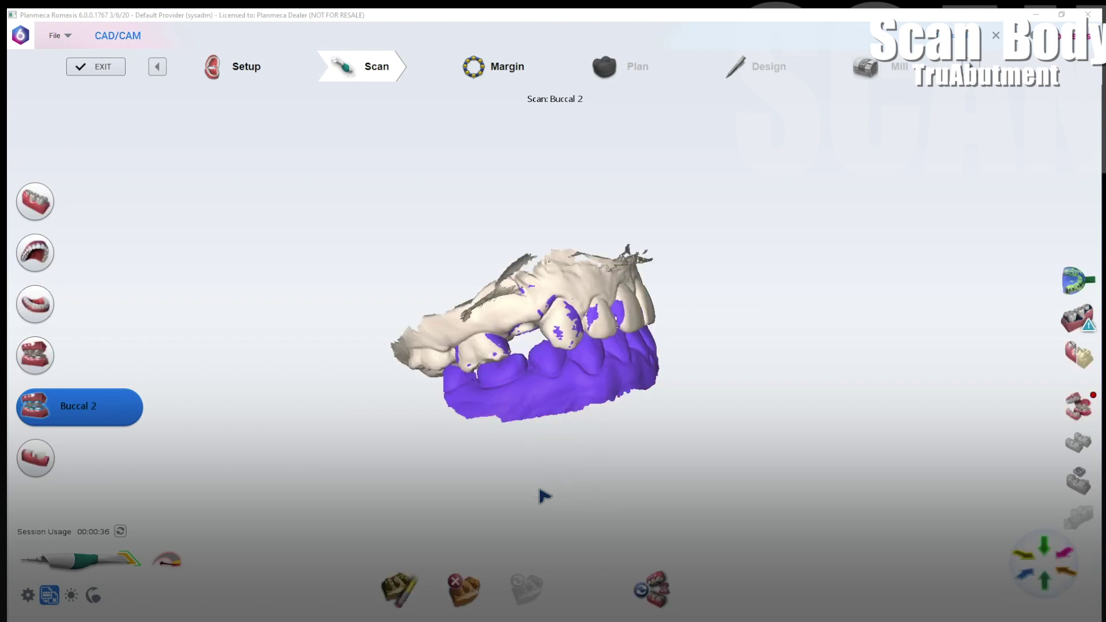
# - In Align Buccal, drag the green lower model onto the Buccal 2 dentition
pyautogui.click(1077, 406)
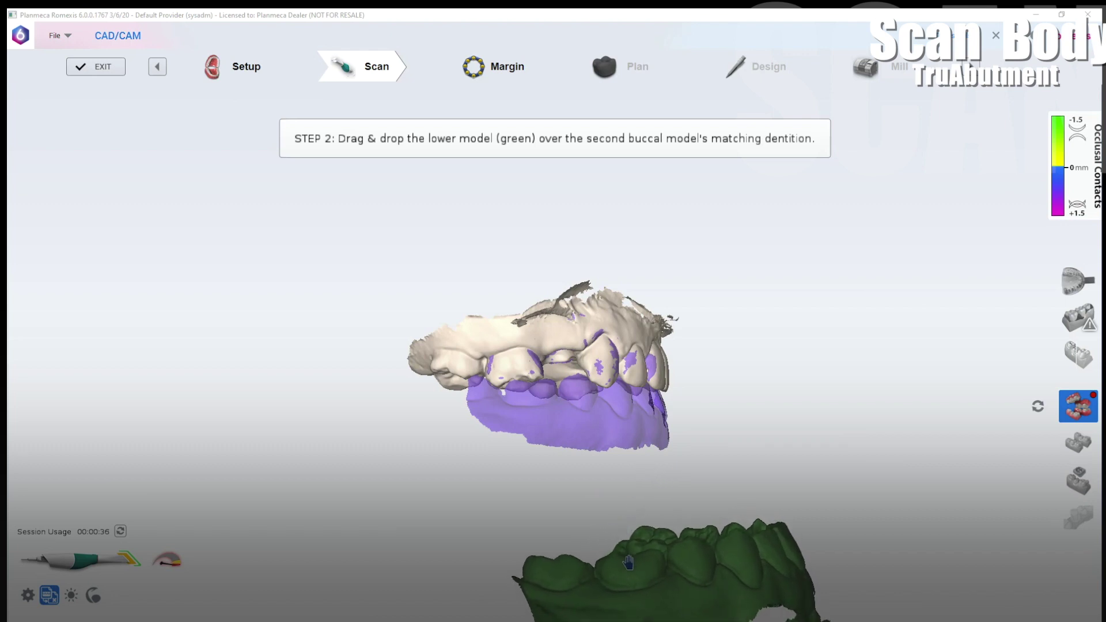
pyautogui.moveTo(629, 563); pyautogui.dragTo(523, 386)
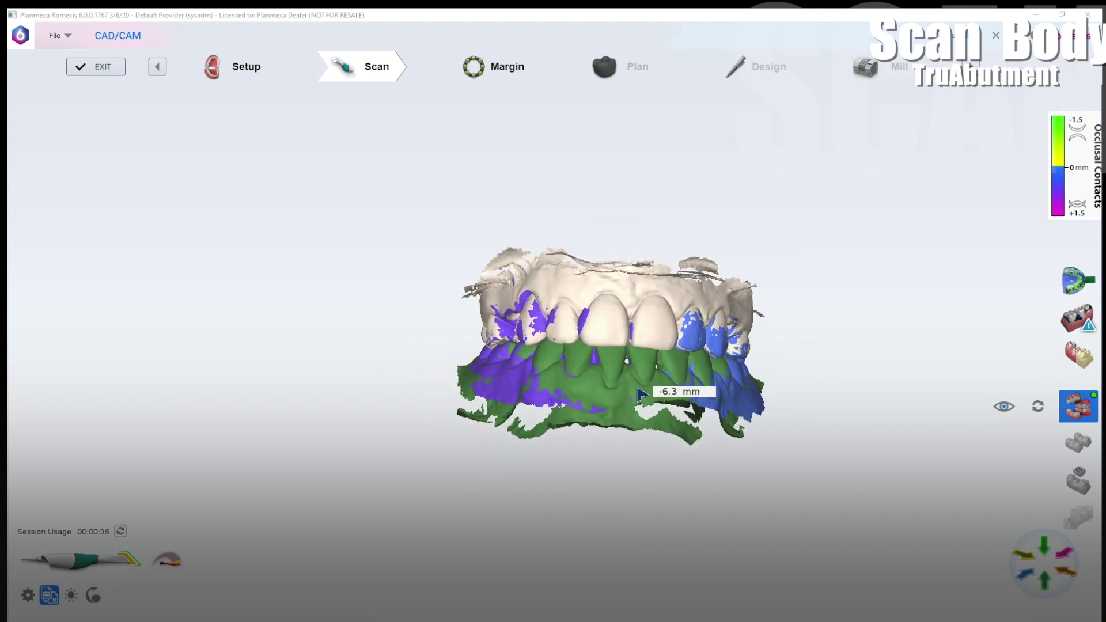
pyautogui.click(1089, 414)
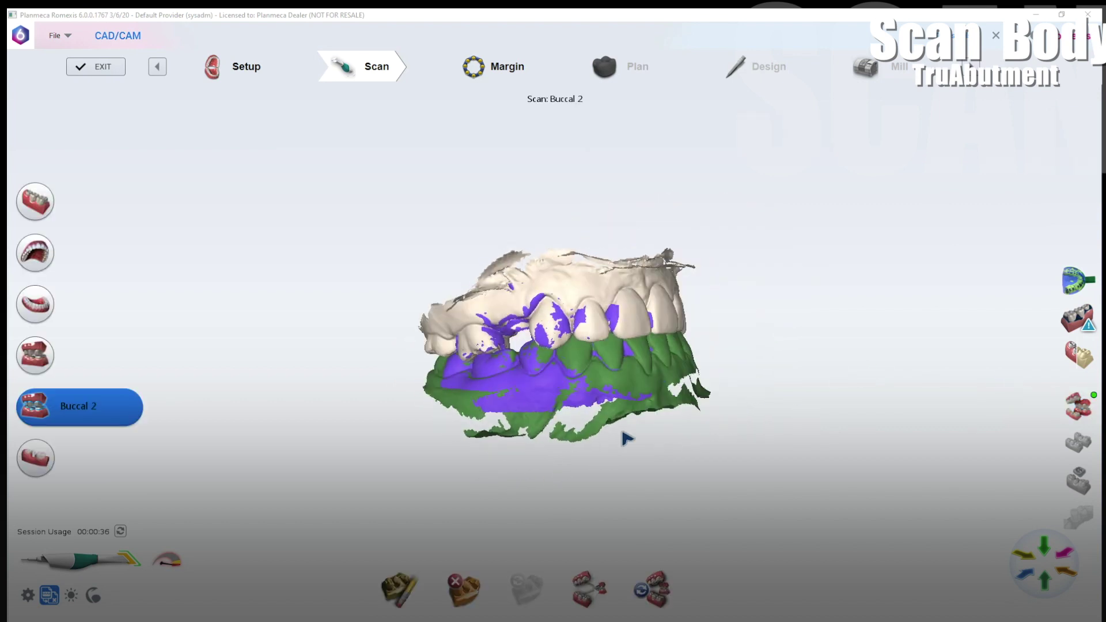
# - Copy the upper scan into Scan Body, pick the small eraser brush, and reach both implant holes
pyautogui.click(39, 470)
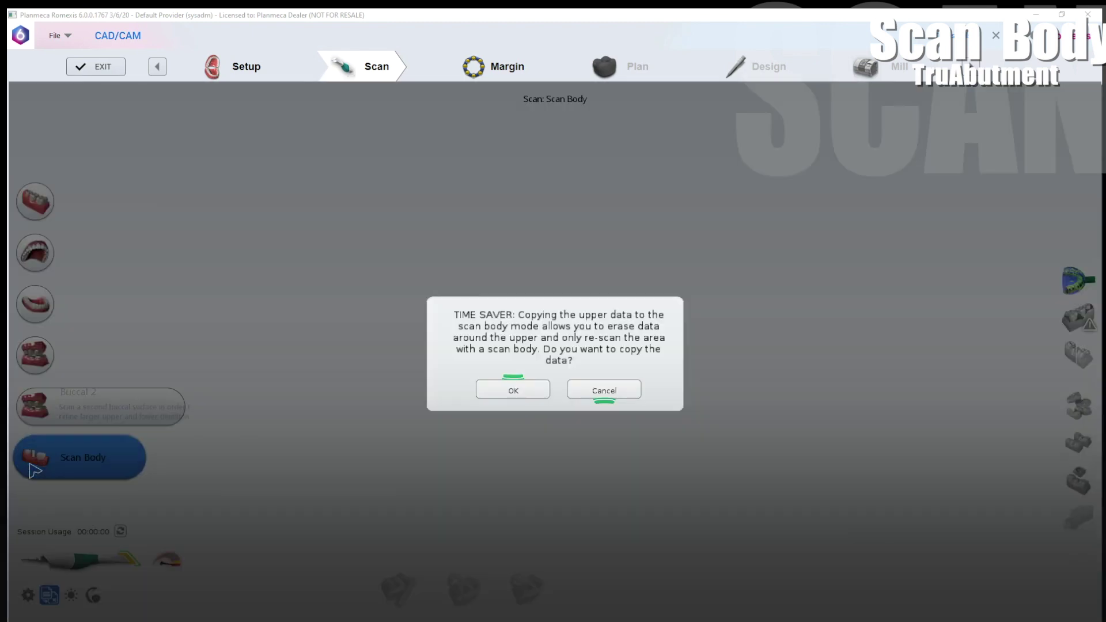
pyautogui.click(487, 391)
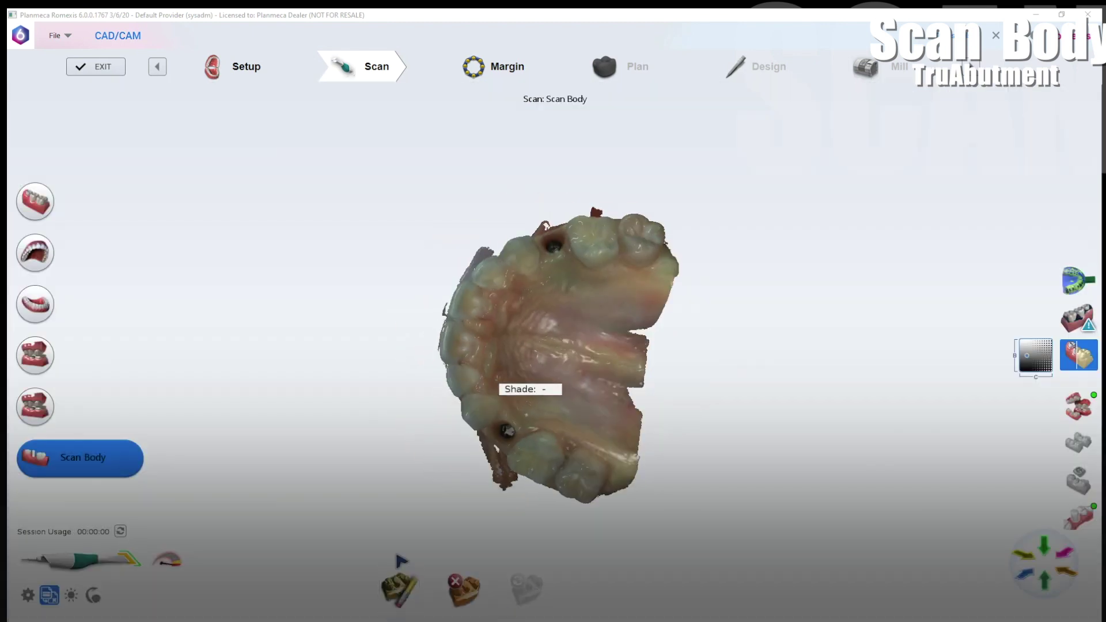
pyautogui.click(402, 588)
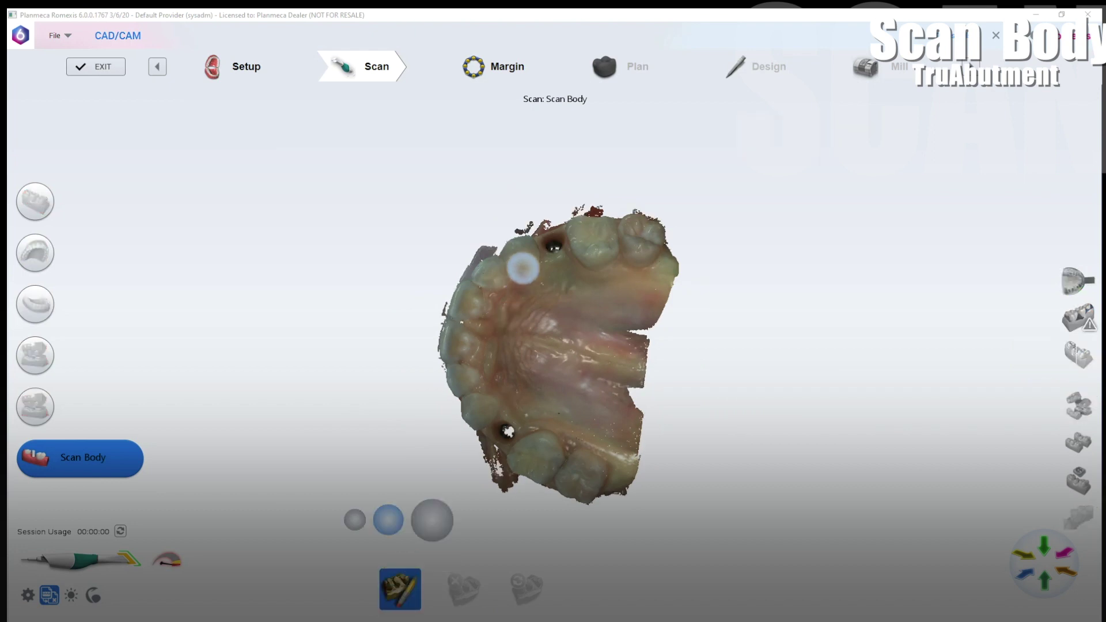
pyautogui.moveTo(528, 279); pyautogui.dragTo(539, 331, button='right')
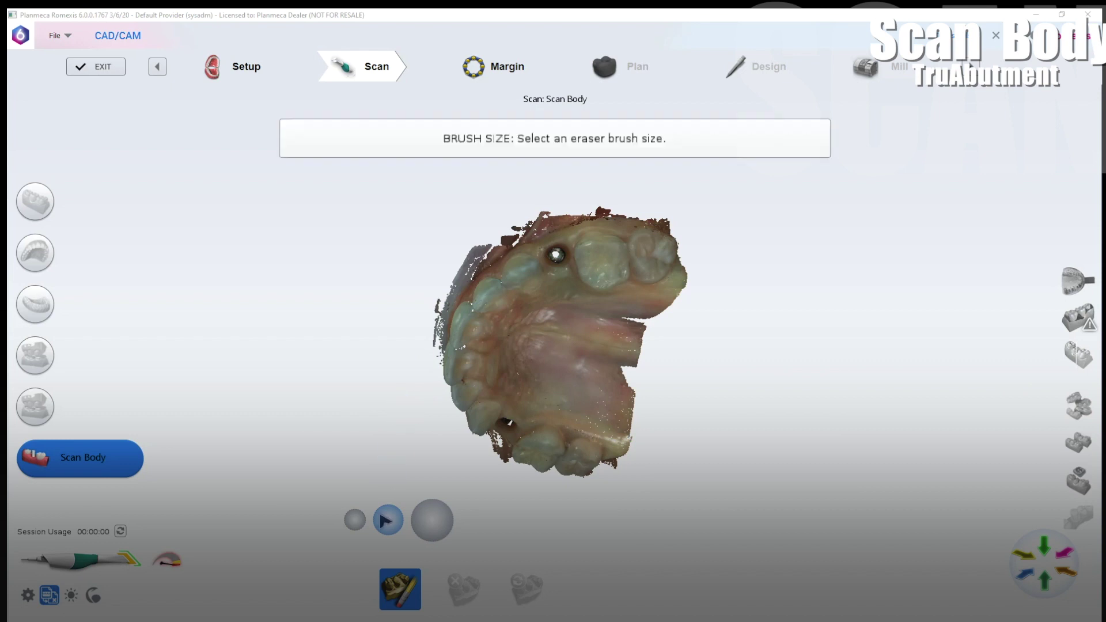
pyautogui.click(354, 521)
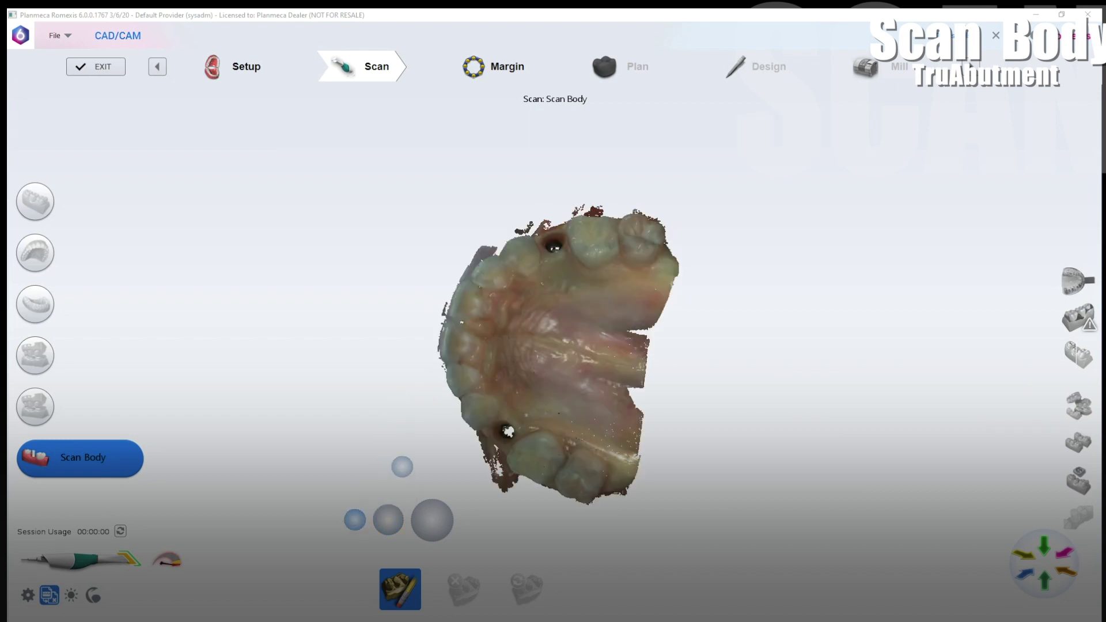
pyautogui.moveTo(403, 466); pyautogui.dragTo(447, 425, button='right')
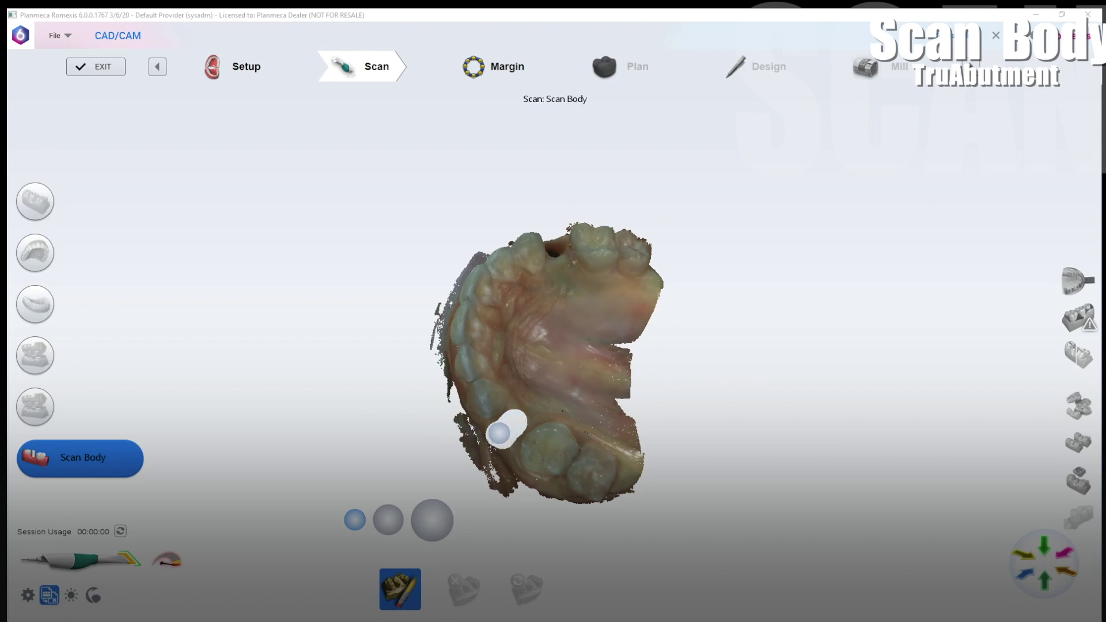
pyautogui.moveTo(693, 222); pyautogui.dragTo(684, 323, button='right')
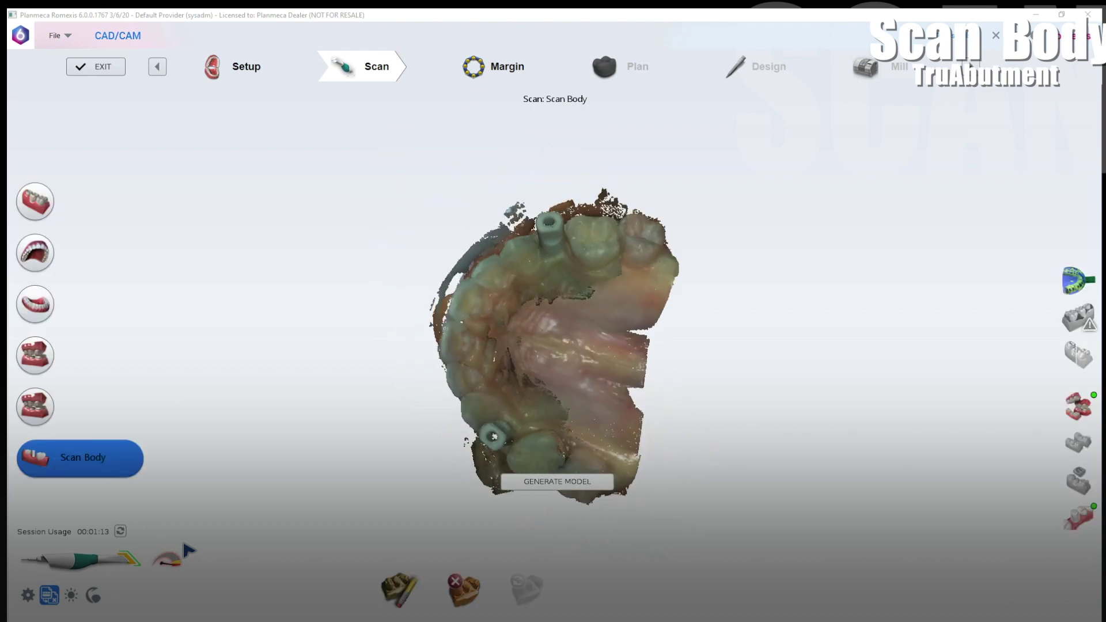
# - Generate the scan-body model and rotate it to inspect the two scan bodies
pyautogui.click(518, 485)
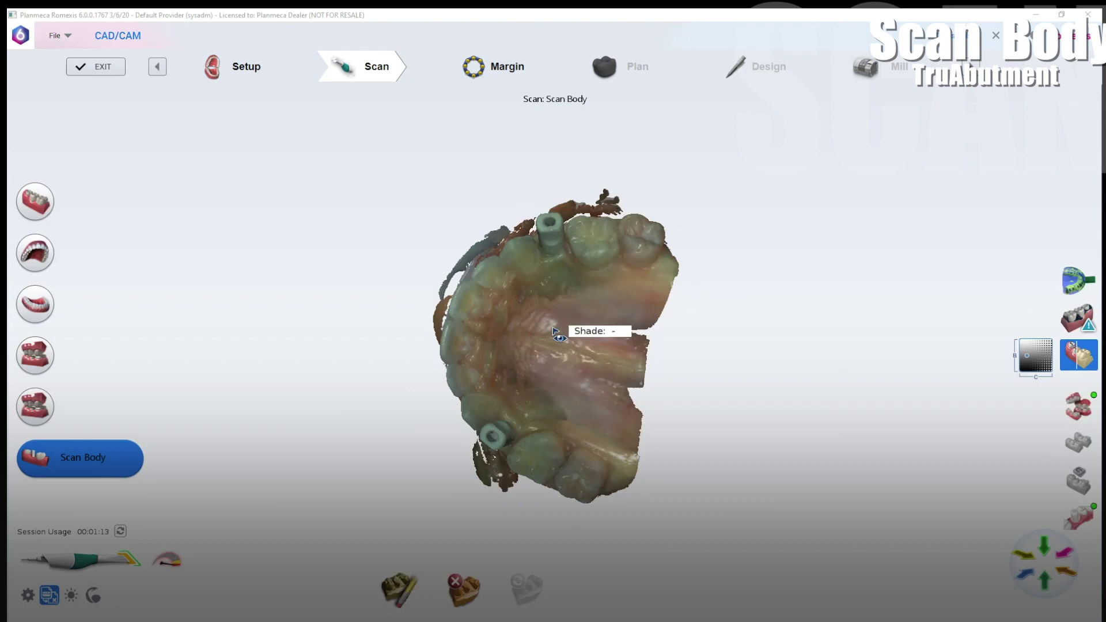
pyautogui.moveTo(554, 331); pyautogui.dragTo(548, 385)
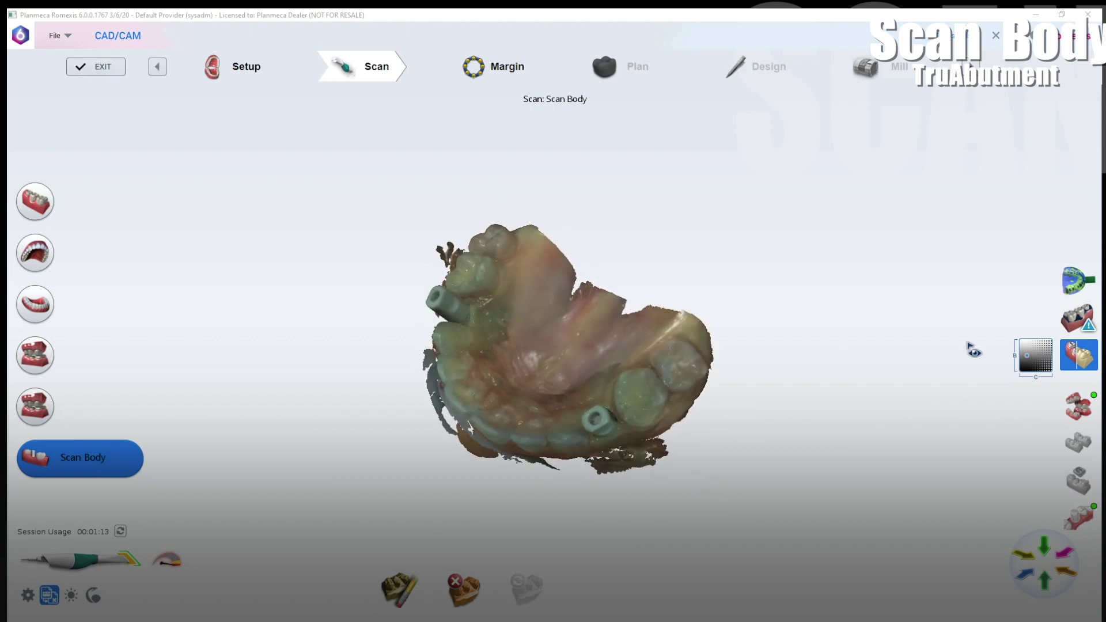
# - Switch the model to monochrome and rotate it from an upright side view to occlusal
pyautogui.click(1028, 354)
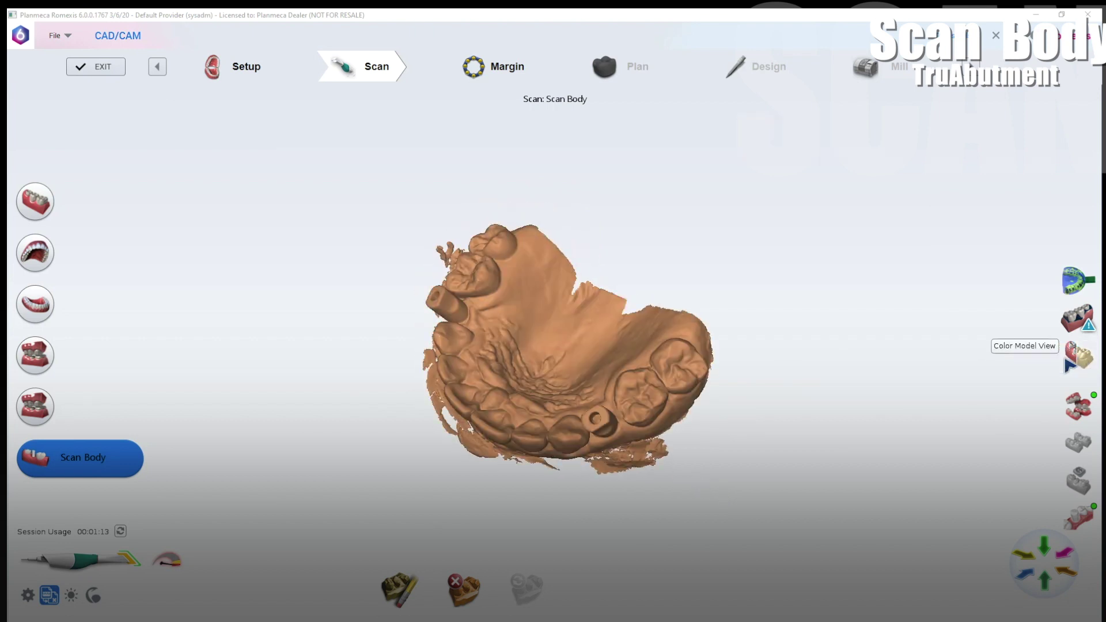
pyautogui.moveTo(869, 389); pyautogui.dragTo(679, 475)
pyautogui.moveTo(706, 574); pyautogui.dragTo(838, 363)
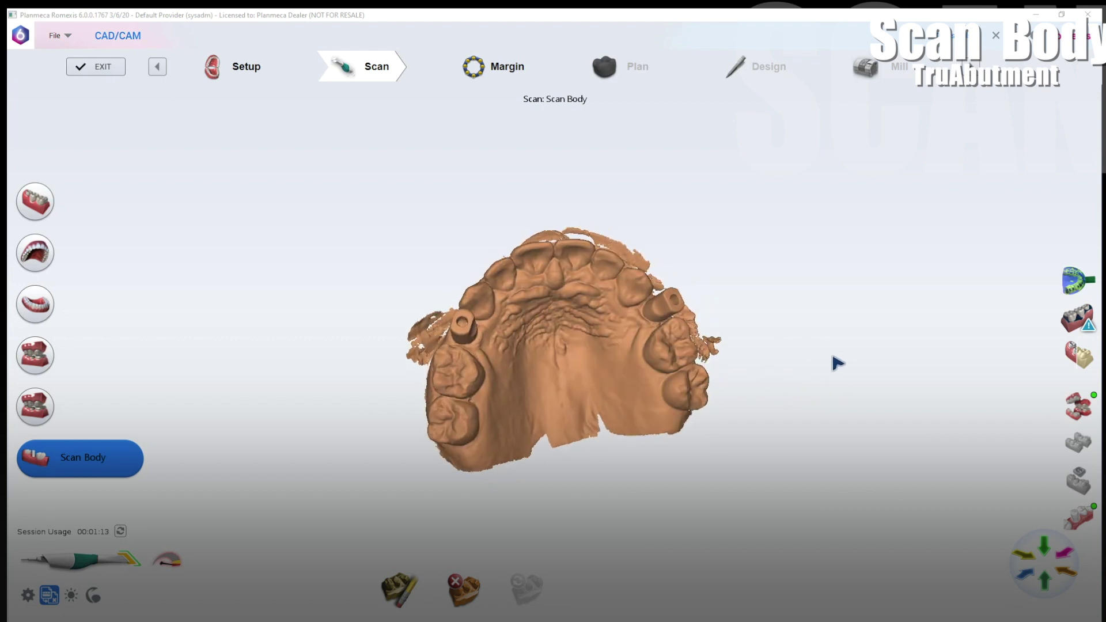
# - Check the buccal-to-upper bite alignment, then rotate the Scan Body model to a larger occlusal view
pyautogui.click(1074, 410)
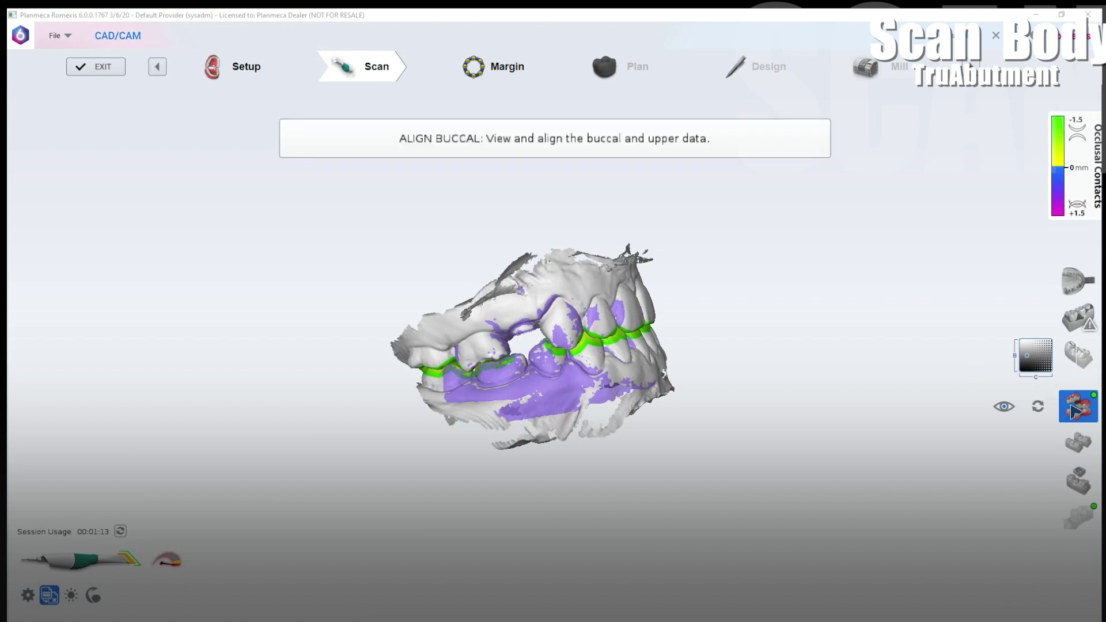
pyautogui.click(1079, 354)
pyautogui.moveTo(714, 334); pyautogui.dragTo(842, 450)
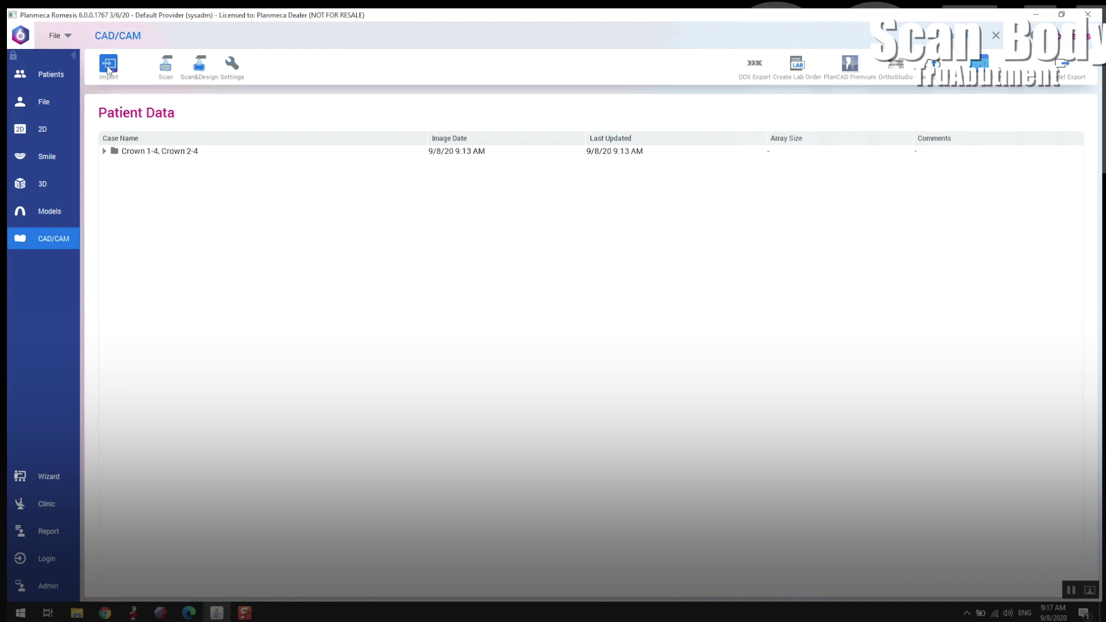
# - Select the Crown 1-4, Crown 2-4 case in the CAD/CAM Patient Data list
pyautogui.click(107, 64)
pyautogui.click(634, 153)
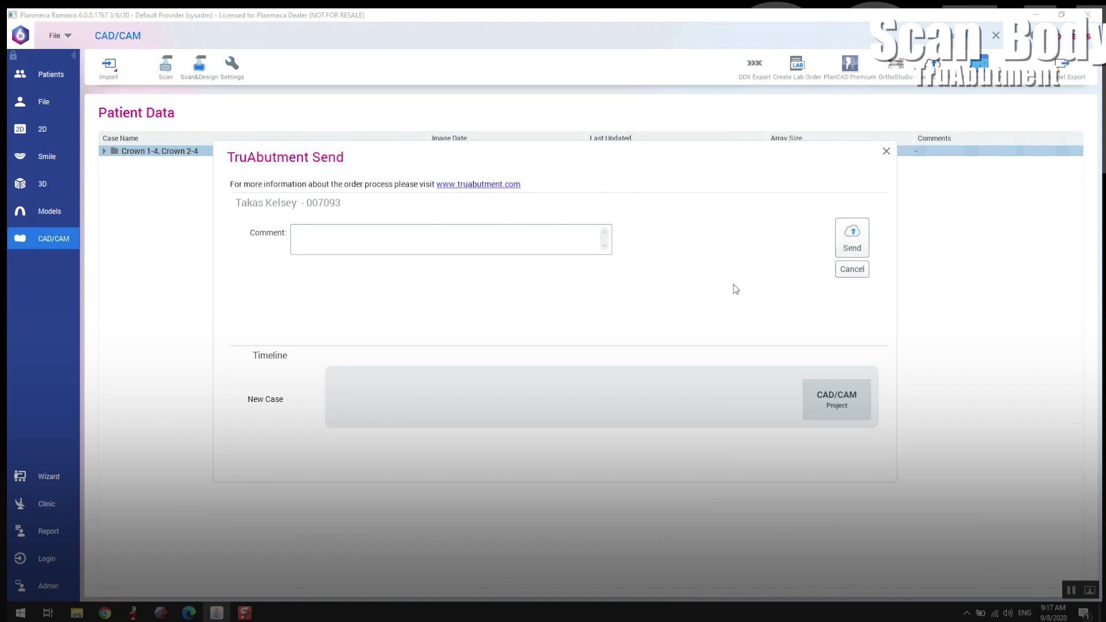
# - Enter the order comment 'astra EV 4.2 gold anodized. Screw retained', correcting typos along the way
pyautogui.click(524, 234)
pyautogui.write('astra EV 4.2 gold anodized  SCrew re')
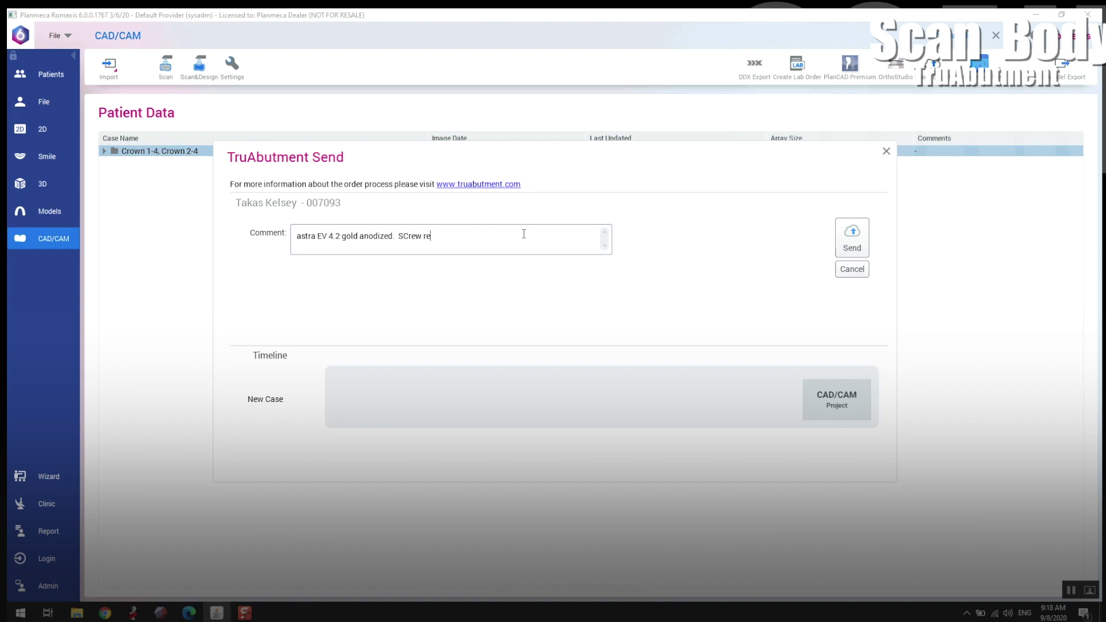
pyautogui.press('BackSpace')
pyautogui.press('BackSpace')
pyautogui.press('BackSpace')
pyautogui.press('BackSpace')
pyautogui.press('BackSpace')
pyautogui.press('BackSpace')
pyautogui.press('BackSpace')
pyautogui.write('cre')
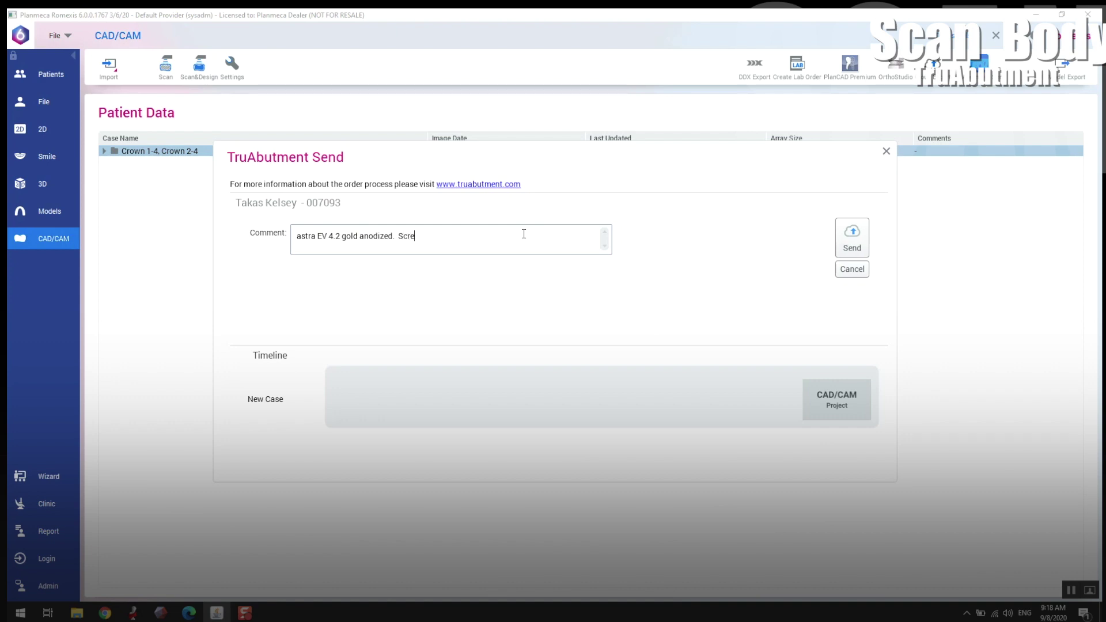